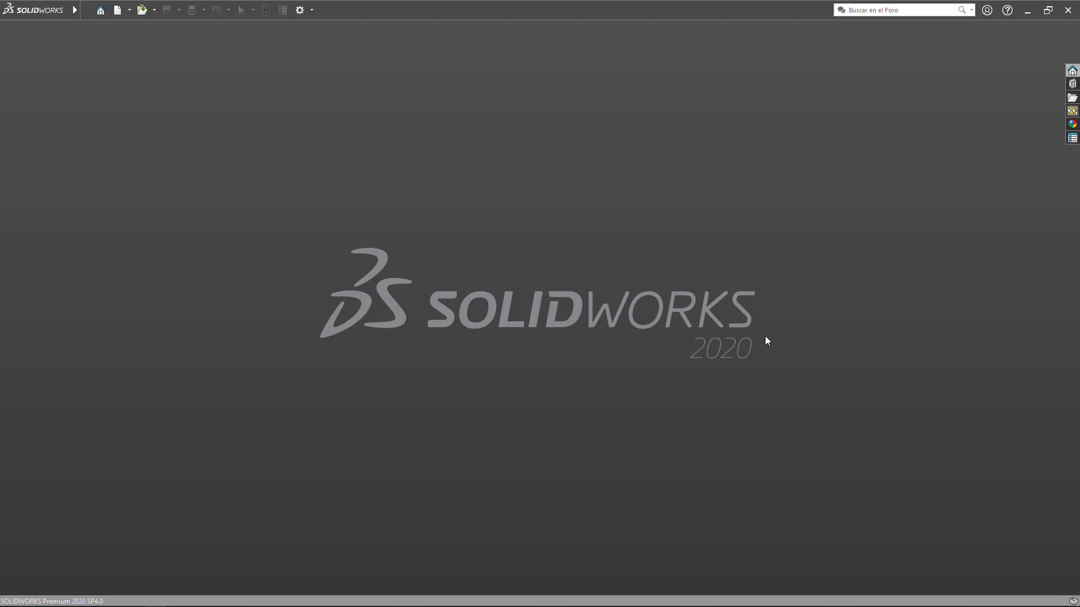
Bring up Windows Start search to look for eDrawings Pro
key("super")
Launch eDrawings Pro via an 'edr' search, then bring SOLIDWORKS forward to its Welcome dialog
type("edr")
left_click(133, 96)
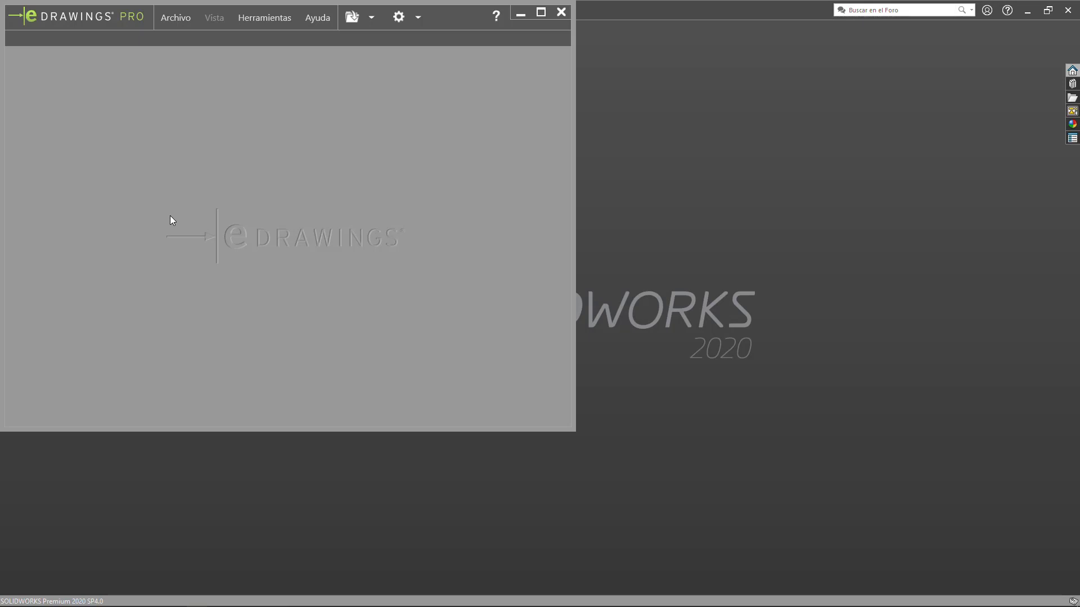
left_click(630, 86)
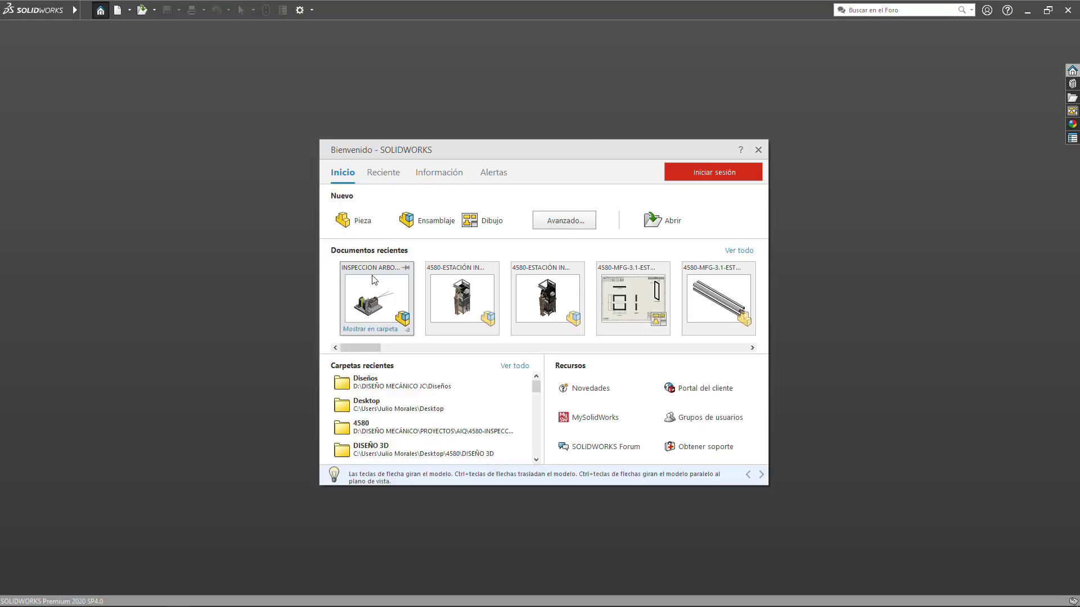
Open INSPECCION ARBOL DE LEVAS from Documentos recientes and zoom in on the camshaft fixture
left_click(373, 279)
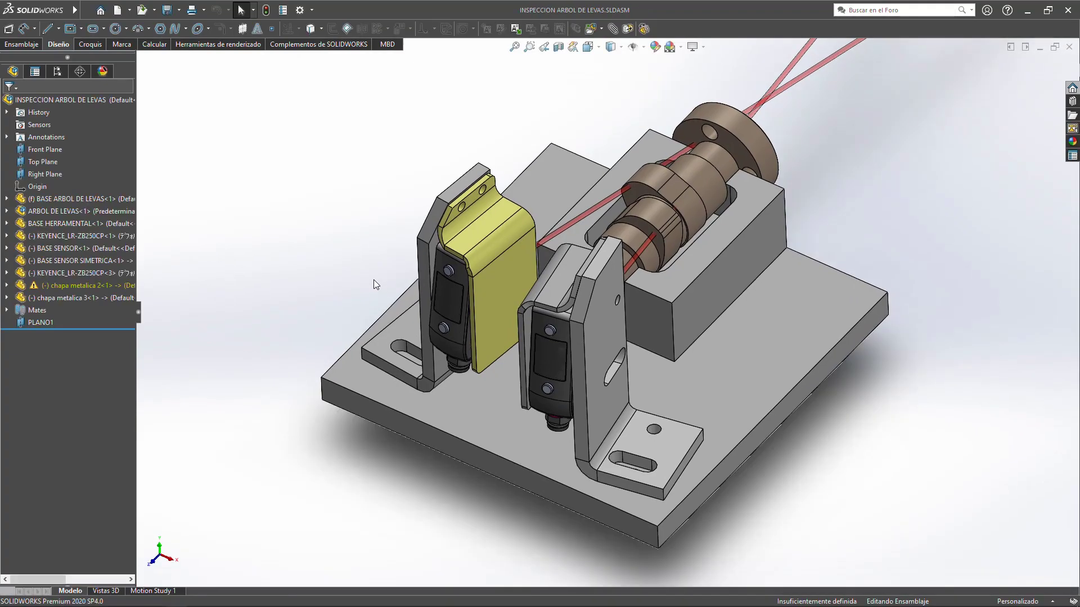
scroll(374, 279, "up", 1)
scroll(623, 245, "up", 2)
scroll(673, 237, "up", 3)
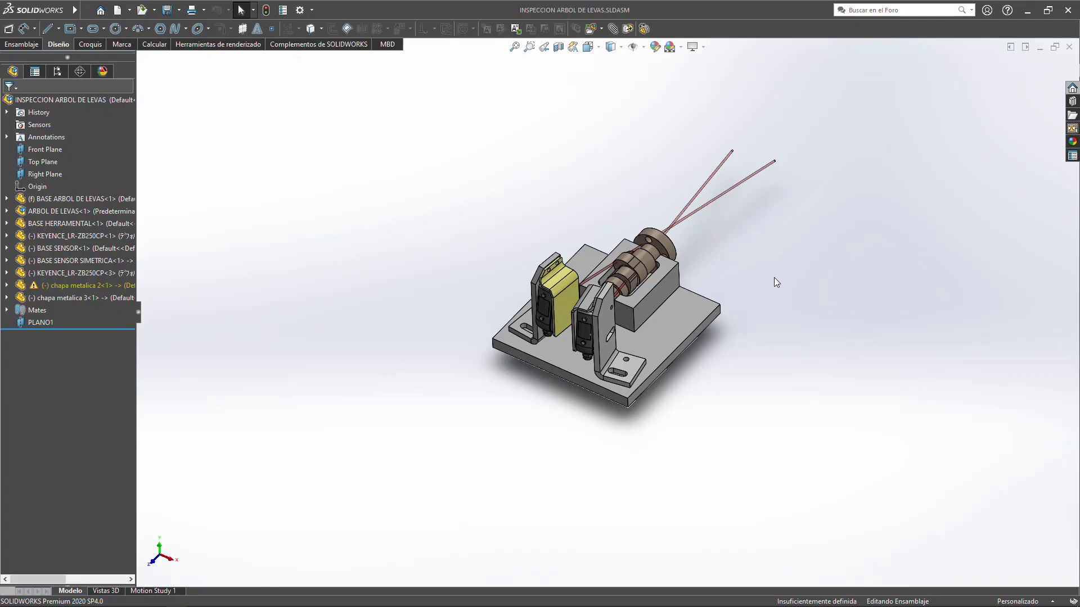
scroll(710, 295, "down", 3)
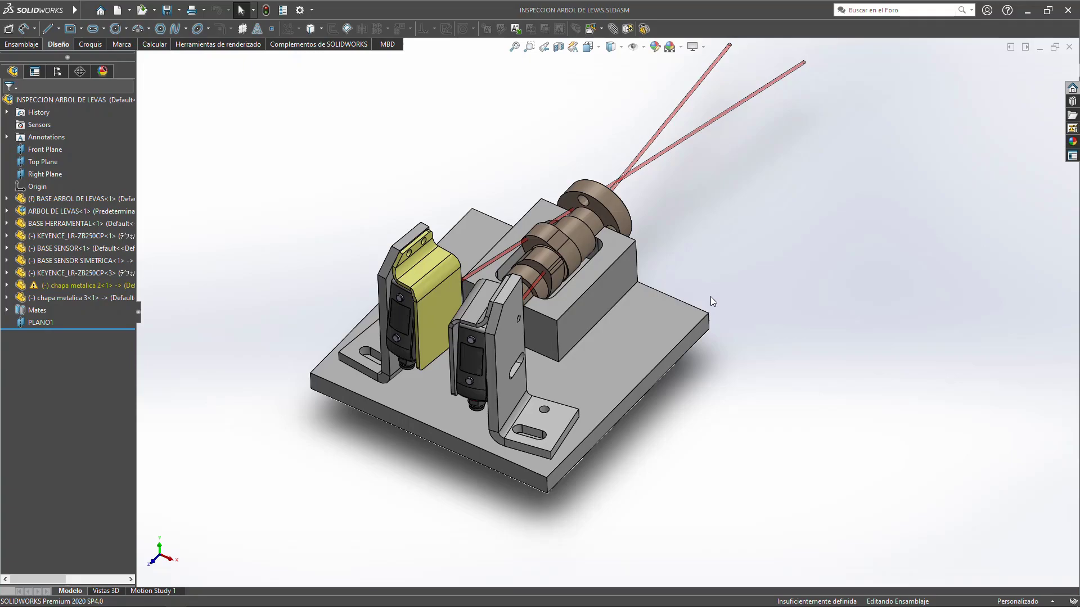
Save a copy as eDrawings (*.easm), replacing the existing INSPECCION ARBOL DE LEVAS.EASM
left_click(179, 11)
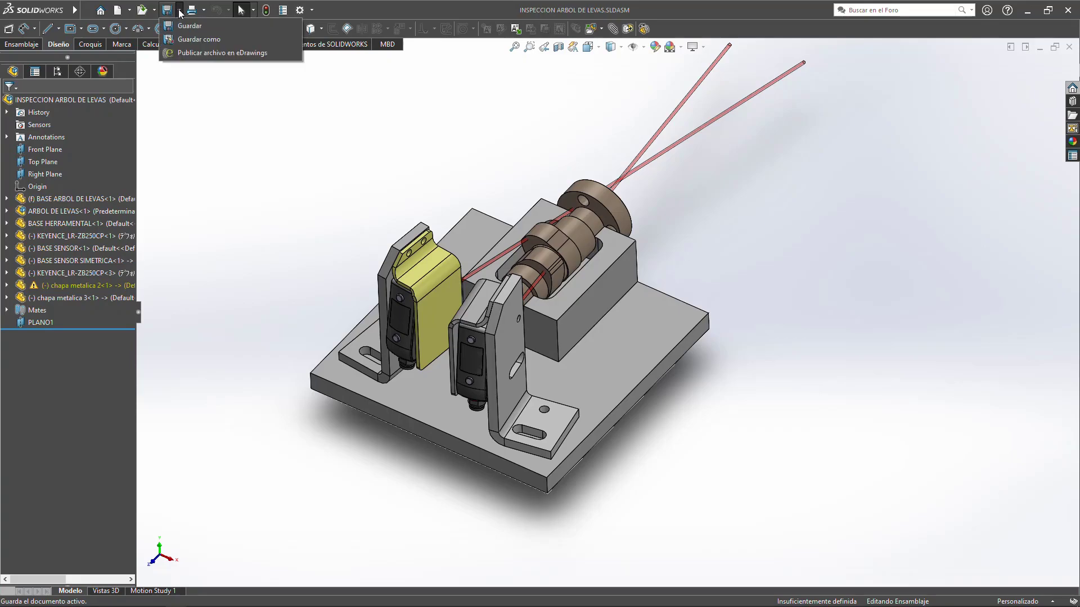
left_click(189, 41)
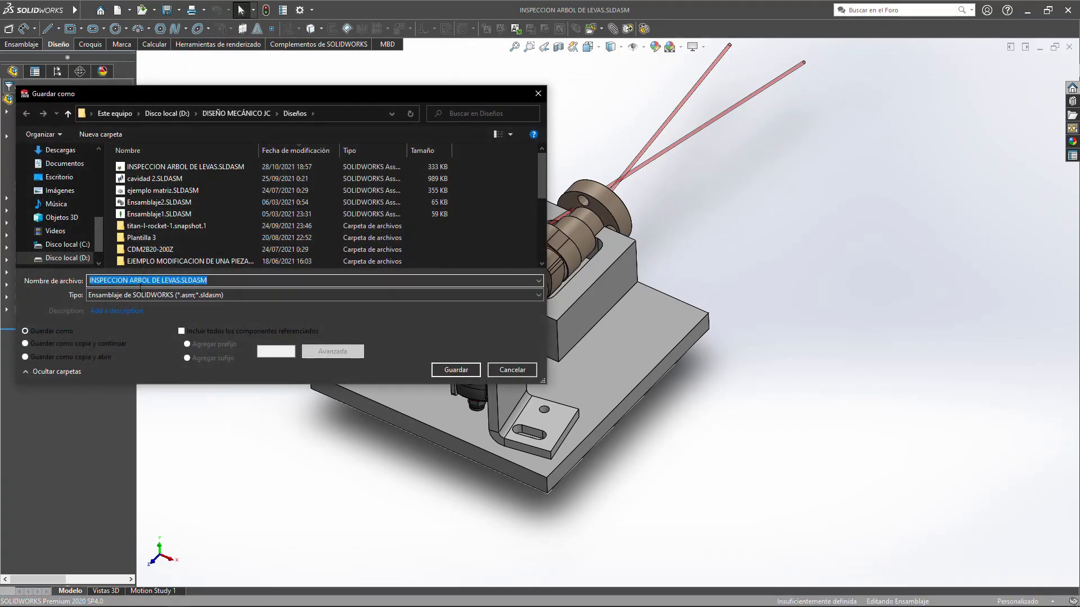
left_click(139, 295)
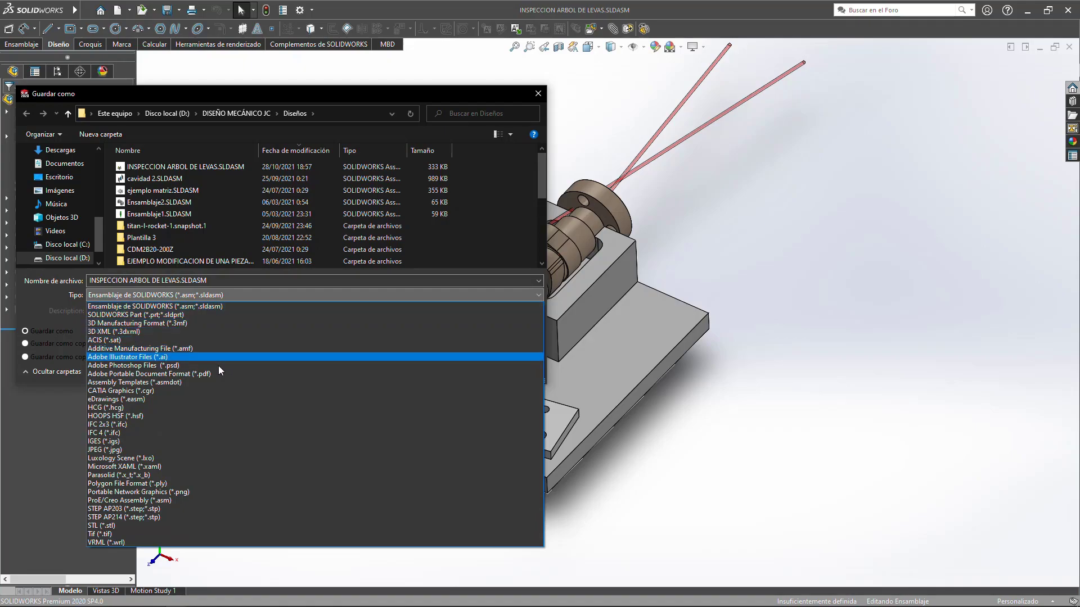
left_click(139, 400)
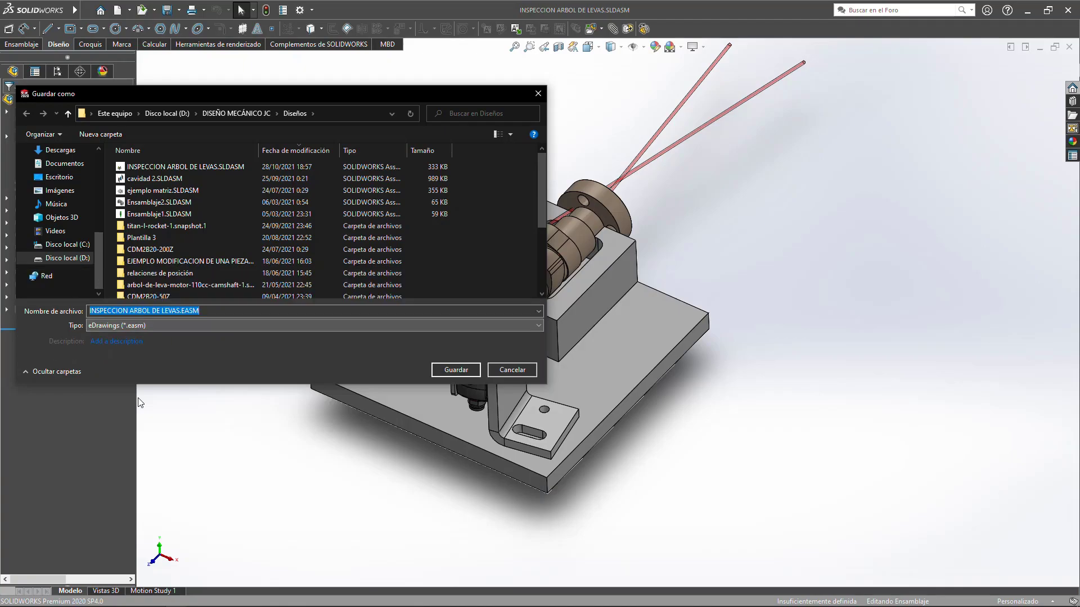
left_click(441, 374)
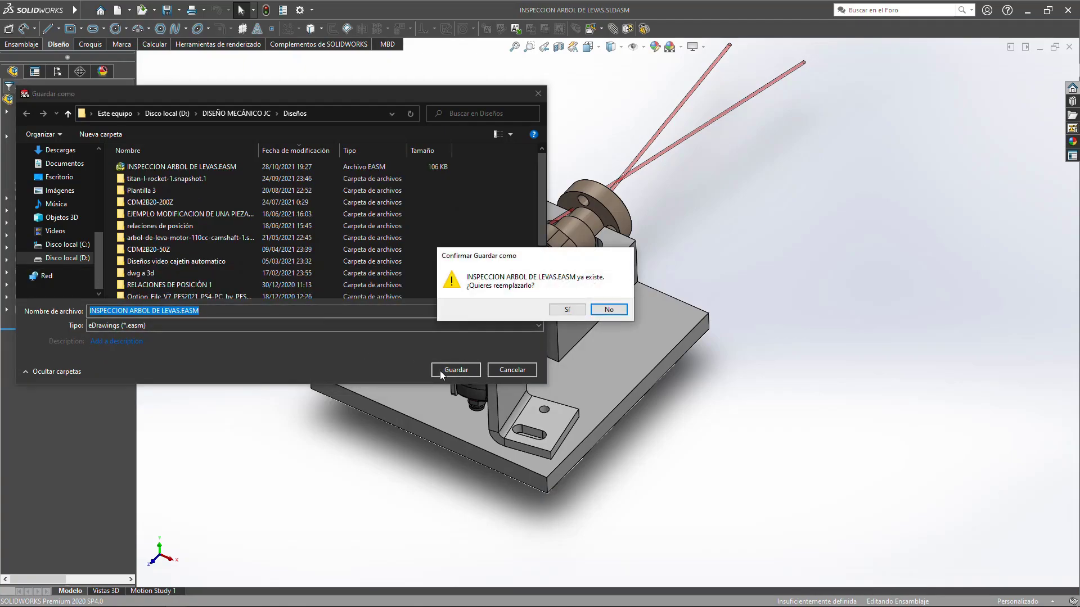
left_click(568, 310)
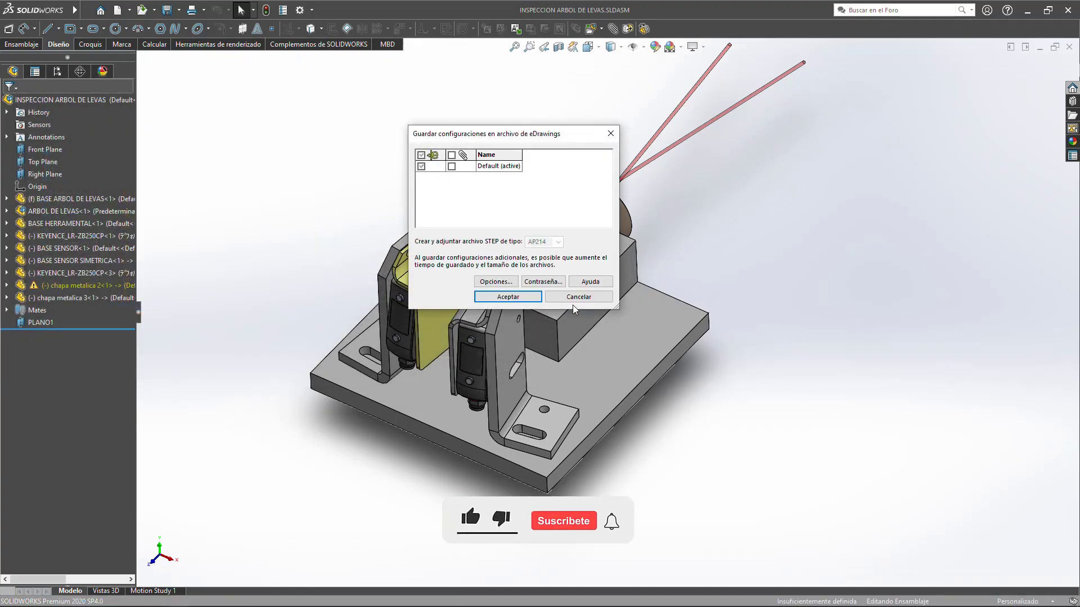
Accept the EASM export options with measurement enabled and save the Default configuration
left_click(507, 283)
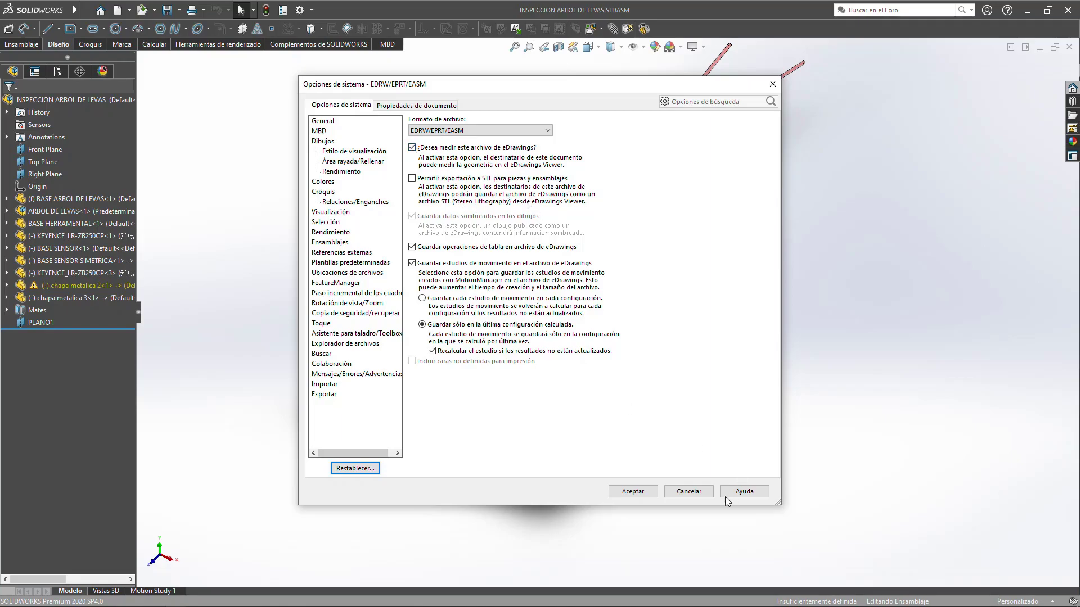
left_click(646, 496)
left_click(512, 297)
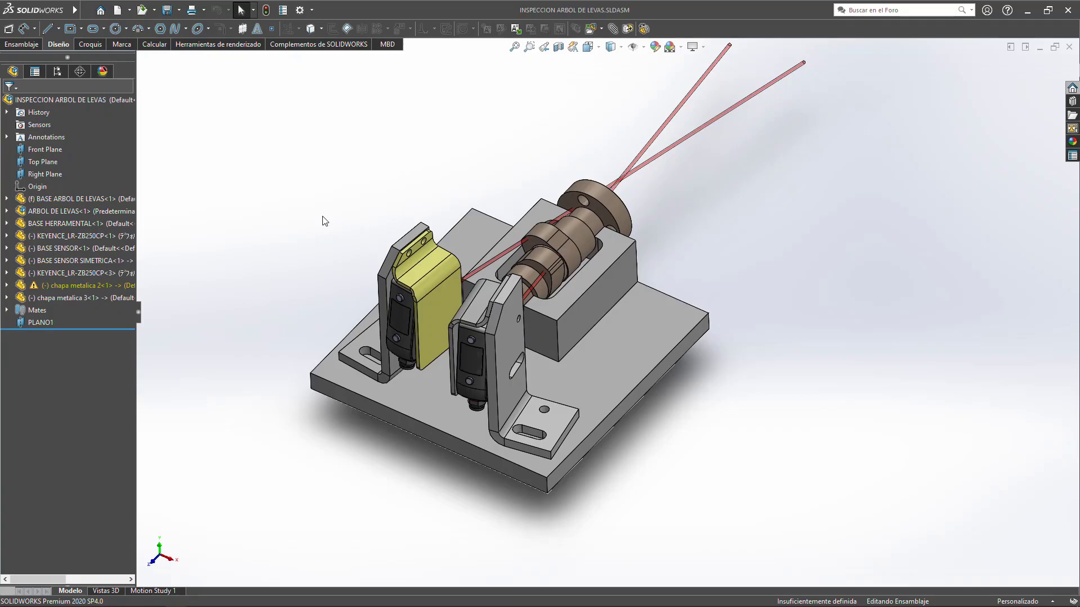
Show the Diseños folder from the Welcome dialog, maximize Explorer, and select the .EASM file
key("ctrl+F2")
left_click(349, 298)
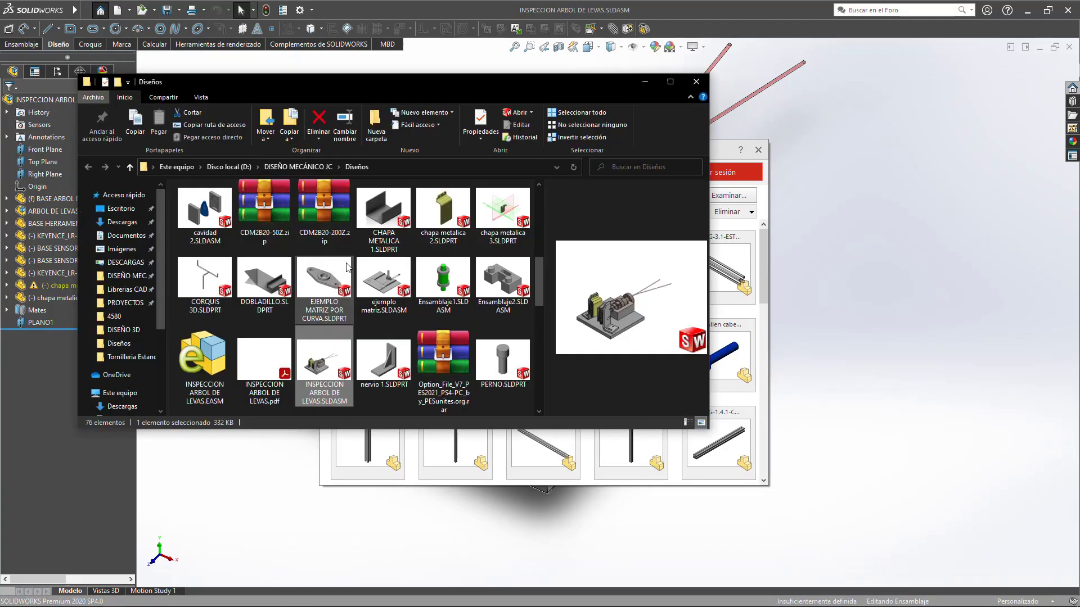
left_click(670, 84)
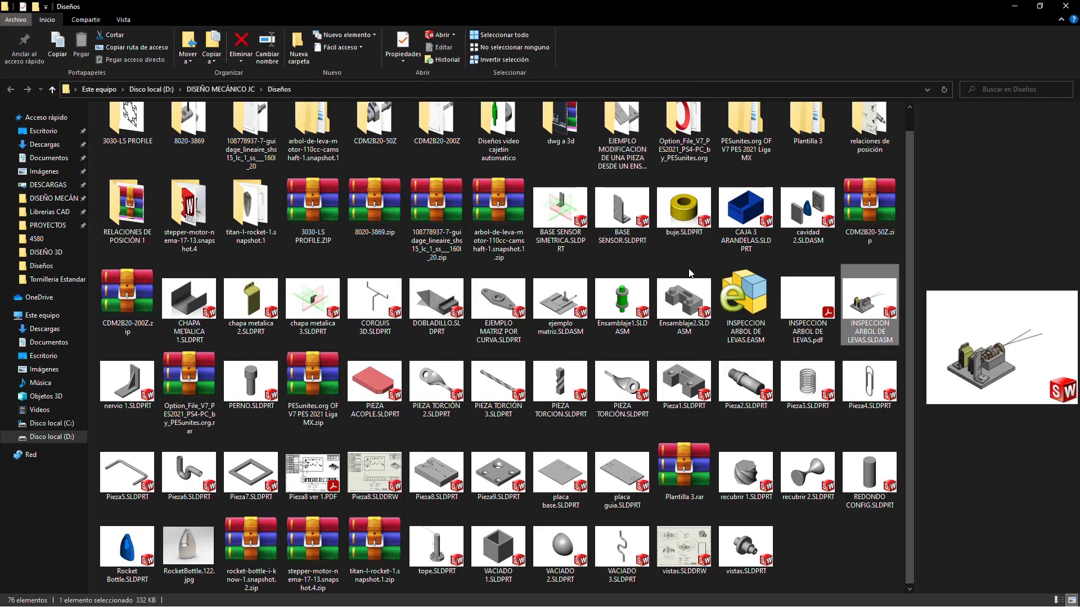
left_click(740, 289)
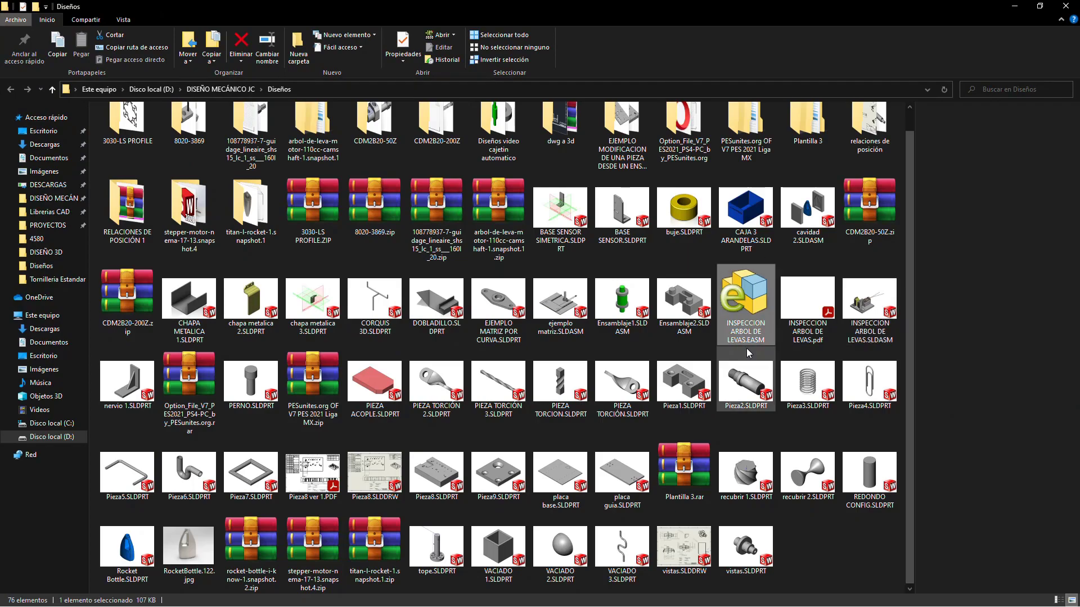
Open INSPECCION ARBOL DE LEVAS.EASM in eDrawings Pro, zoom in, and orbit the model
double_click(745, 301)
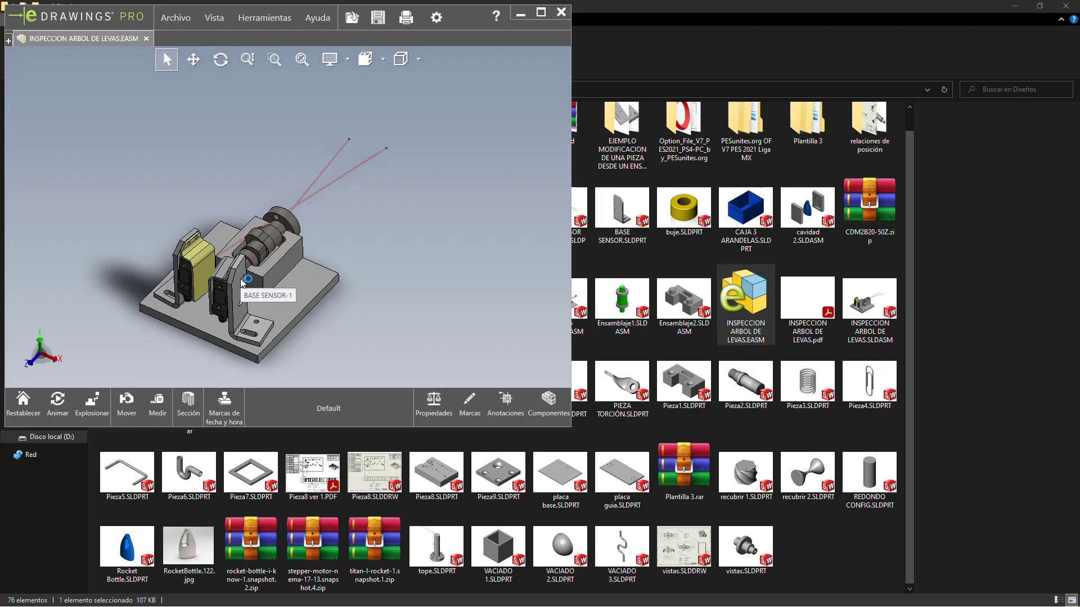
scroll(236, 315, "up", 2)
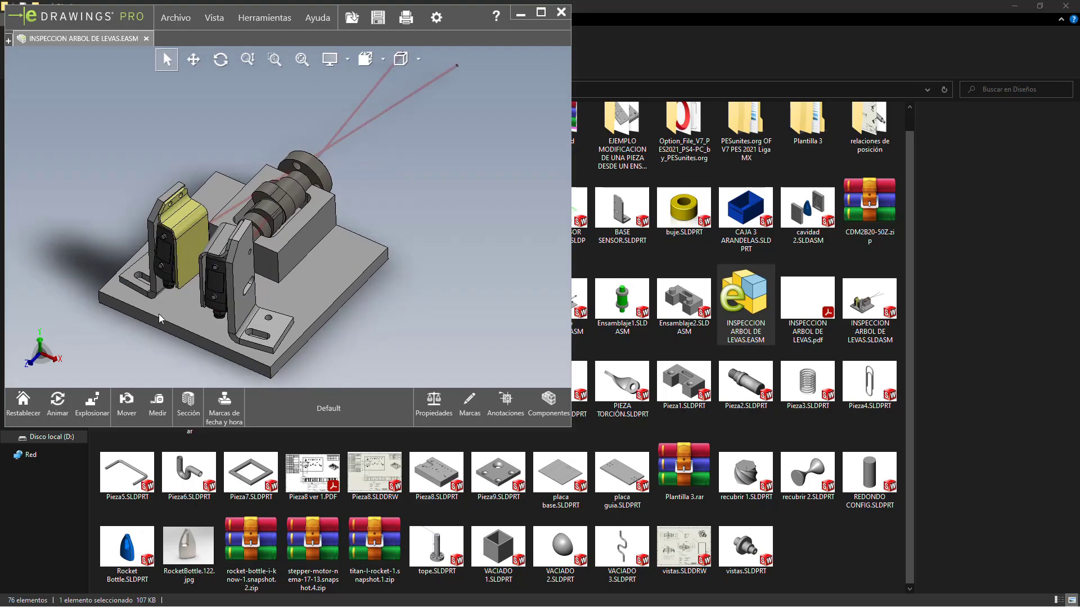
mouse_move(222, 248)
middle_mouse_down()
mouse_move(336, 276)
mouse_move(258, 233)
mouse_move(228, 245)
middle_mouse_up()
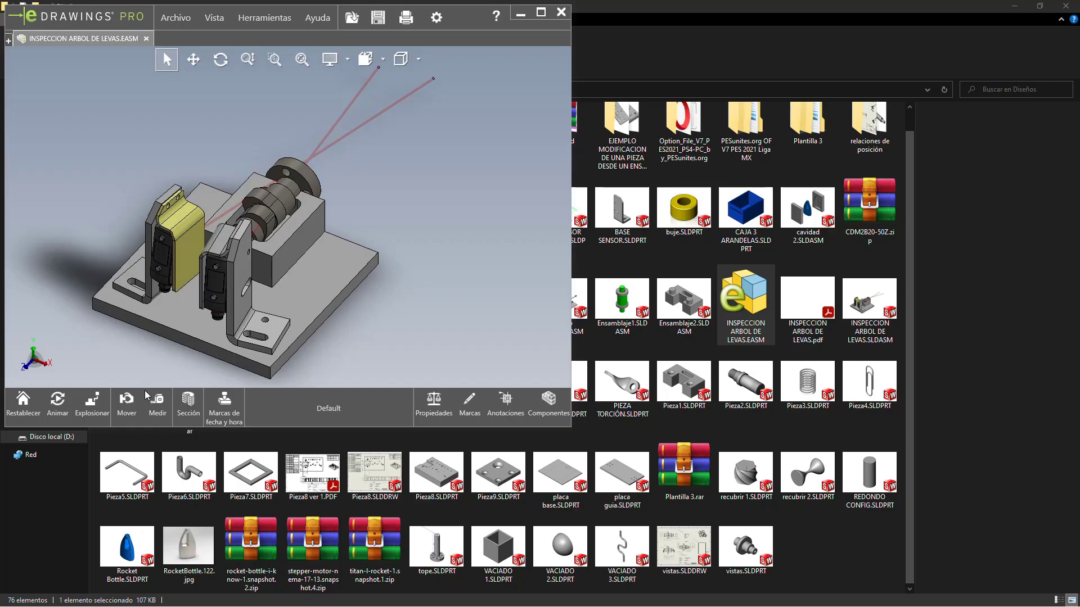
Start Medir and take a first base-edge and parallel-edge measurement, then clear it
left_click(157, 400)
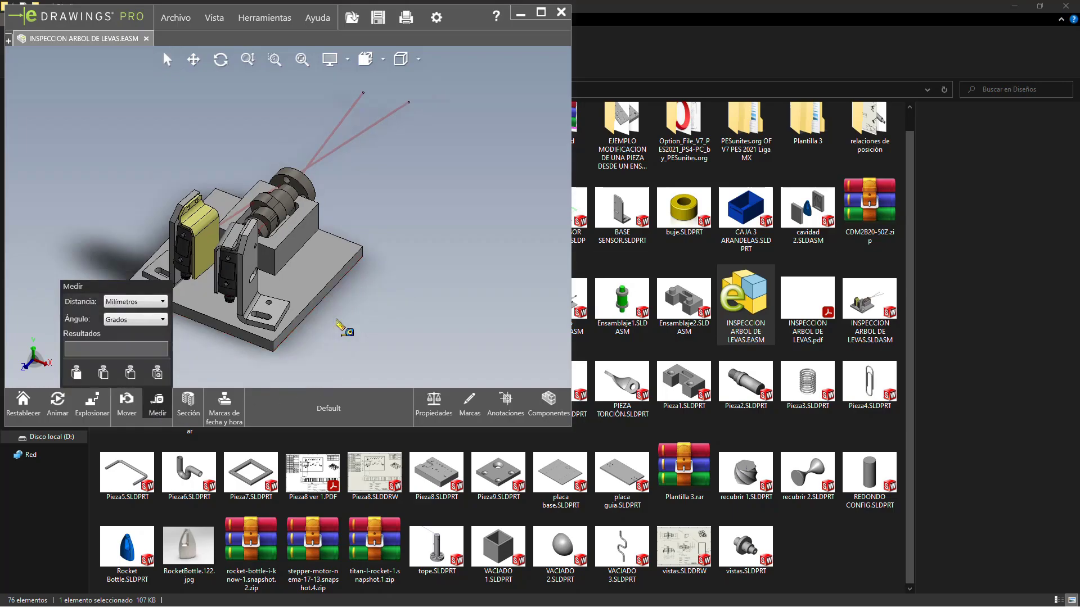
scroll(337, 325, "down", 3)
left_click(278, 296)
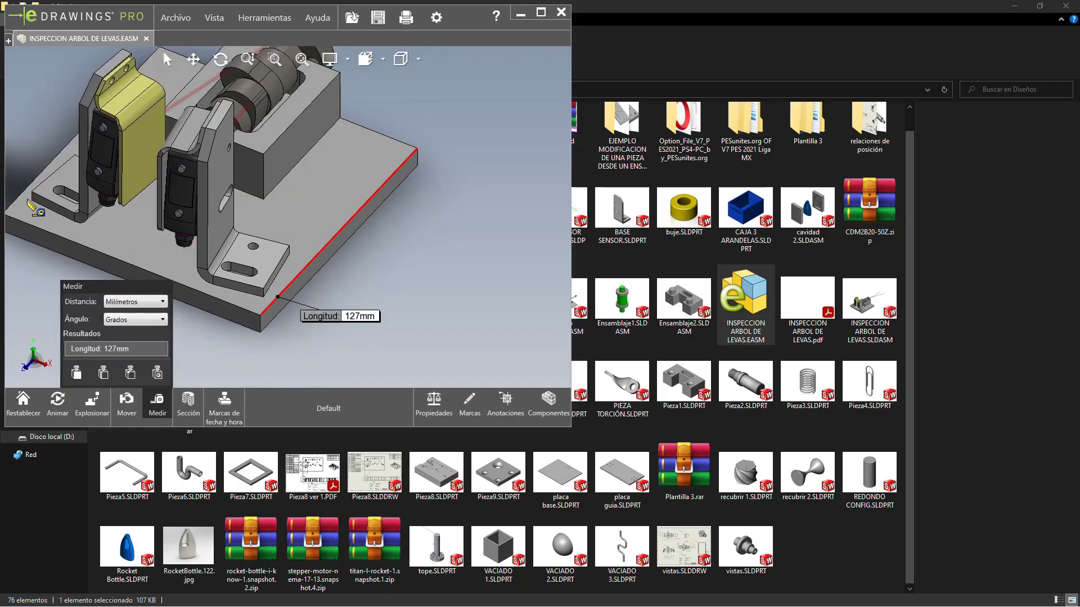
left_click(349, 185)
scroll(337, 185, "up", 3)
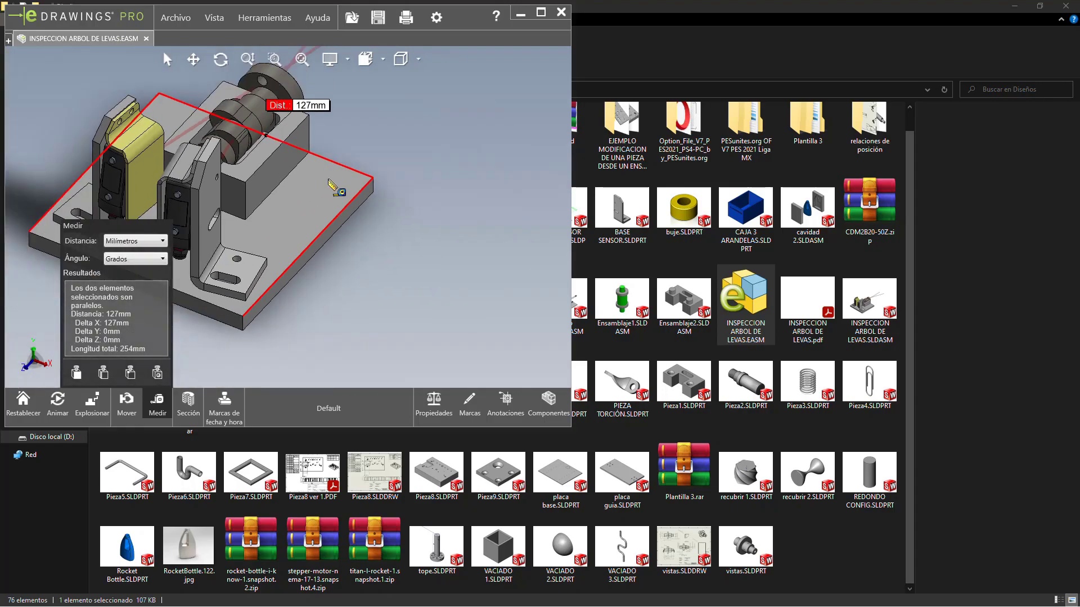
left_click(419, 145)
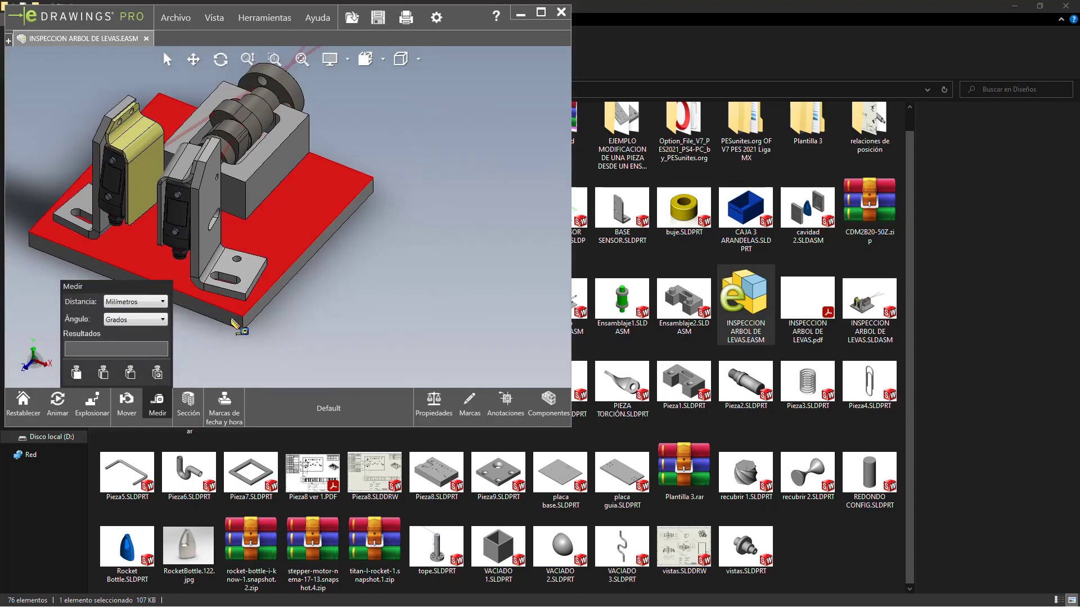
Measure the base edge length (127 mm) and parallel-edge gap (9.5 mm), then stop measuring
left_click(232, 313)
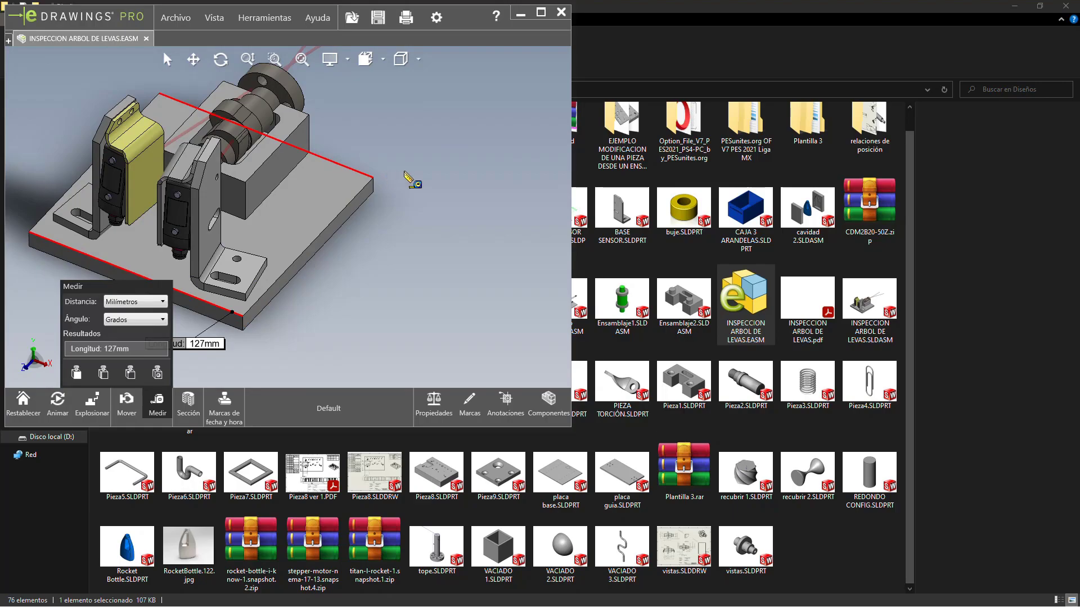
left_click(405, 173)
left_click(419, 176)
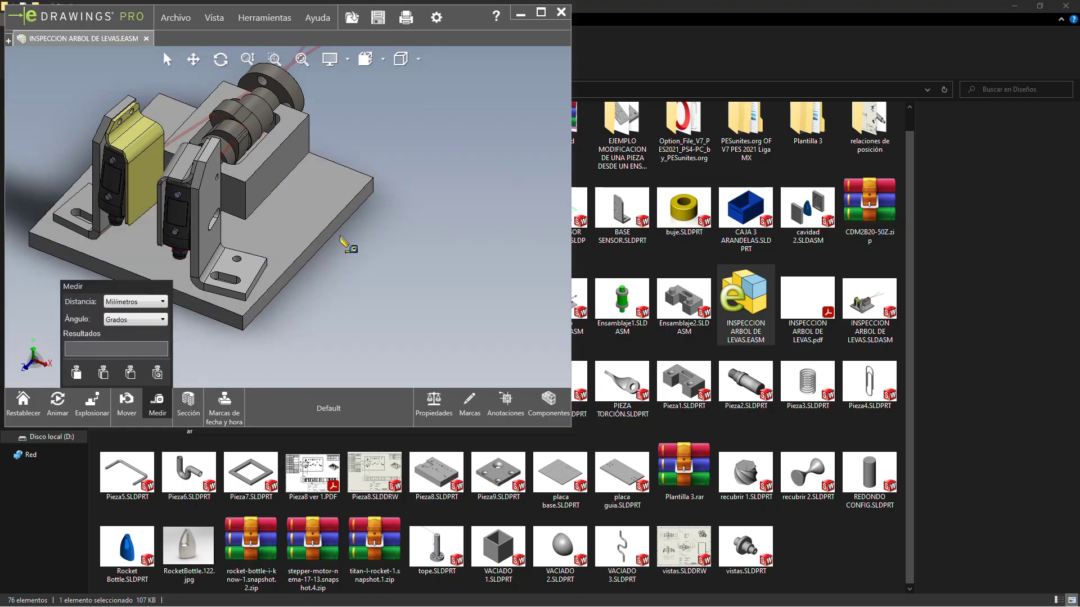
left_click(320, 241)
middle_click_drag(321, 241, 306, 152)
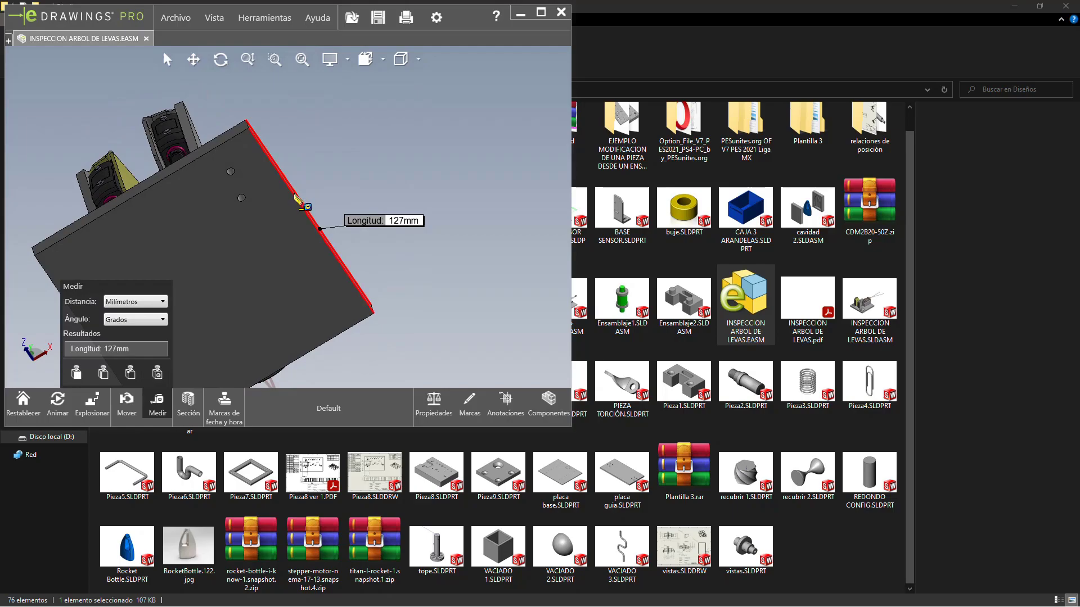
left_click(299, 204)
mouse_move(299, 203)
middle_mouse_down()
mouse_move(284, 294)
mouse_move(329, 248)
middle_mouse_up()
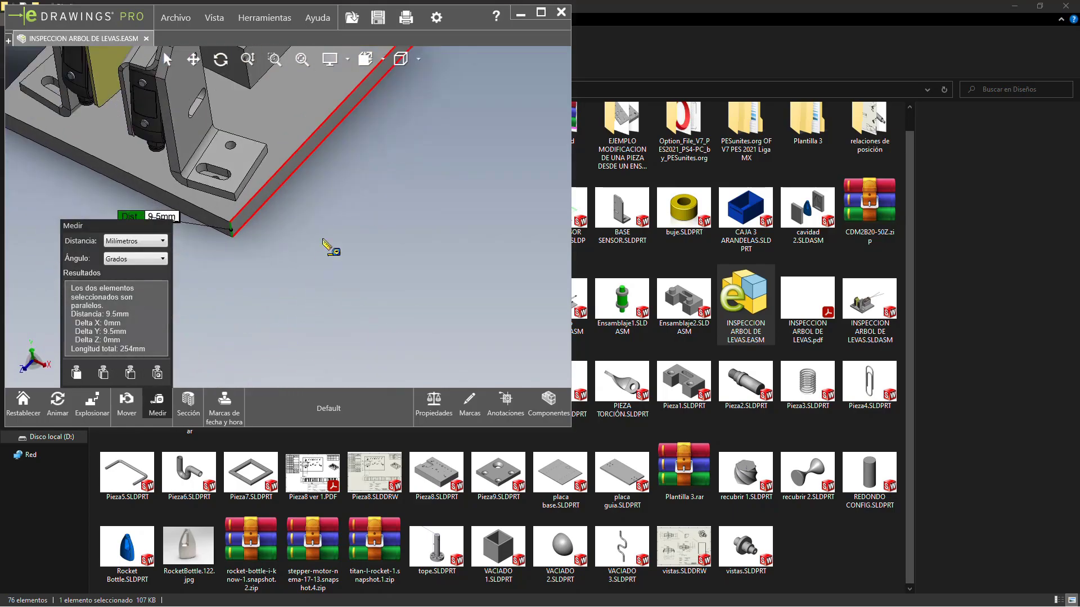
scroll(334, 237, "up", 5)
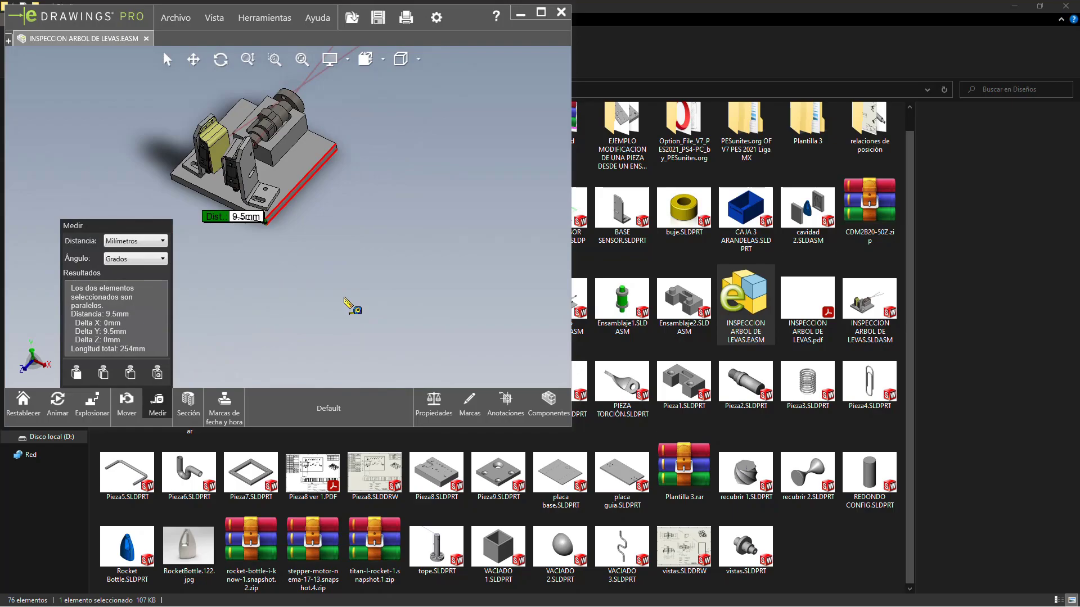
left_click(349, 306)
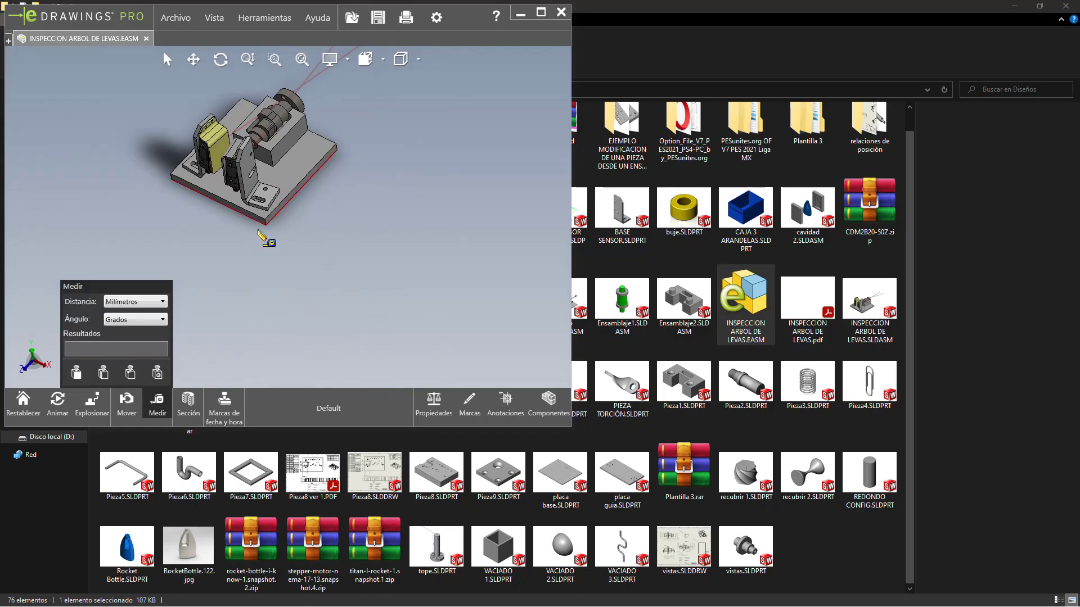
key("Escape")
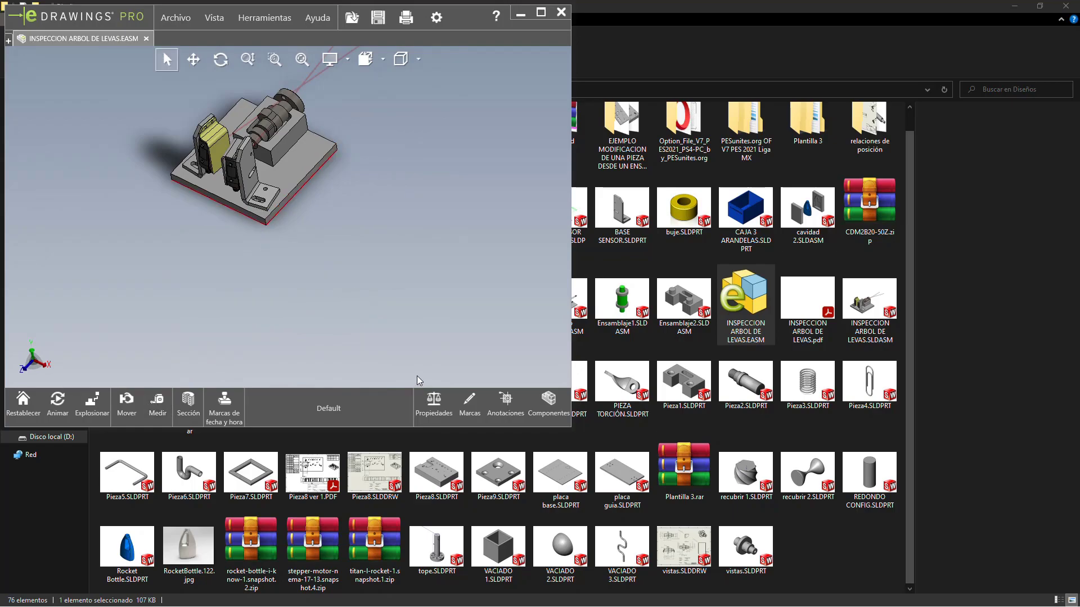
Pan the fully assembled camshaft fixture downward in the view to look it over
middle_click_drag(291, 116, 298, 245, "ctrl")
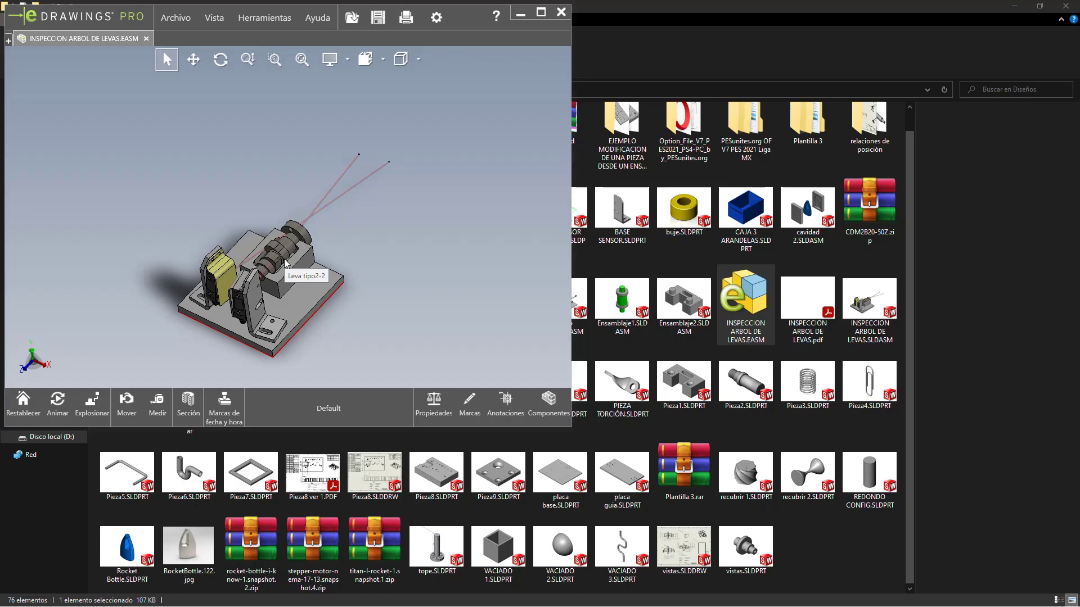
Close the EASM file, minimize File Explorer, and dismiss the SOLIDWORKS Welcome dialog
left_click(560, 13)
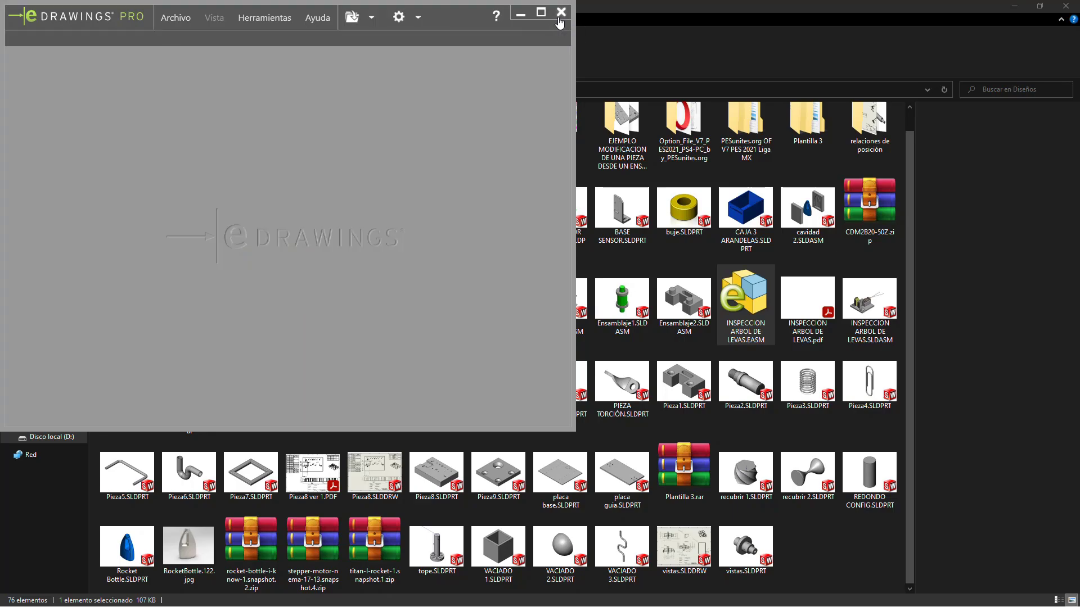
left_click(1017, 11)
left_click(878, 181)
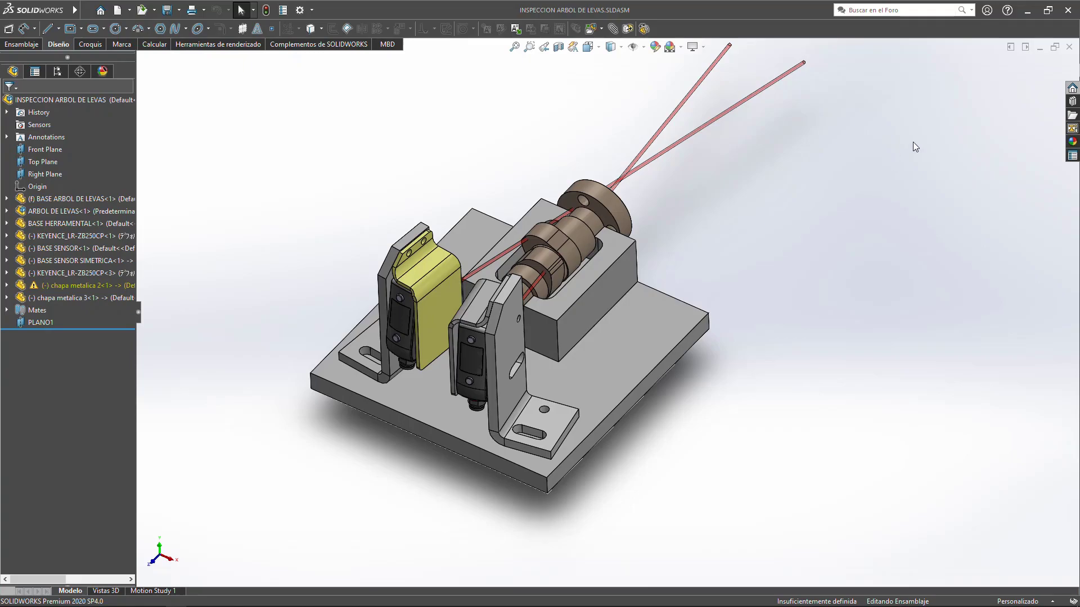
Save the assembly as a 3D PDF named INSPECCION ARBOL DE LEVAS.pdf
left_click(179, 10)
left_click(184, 42)
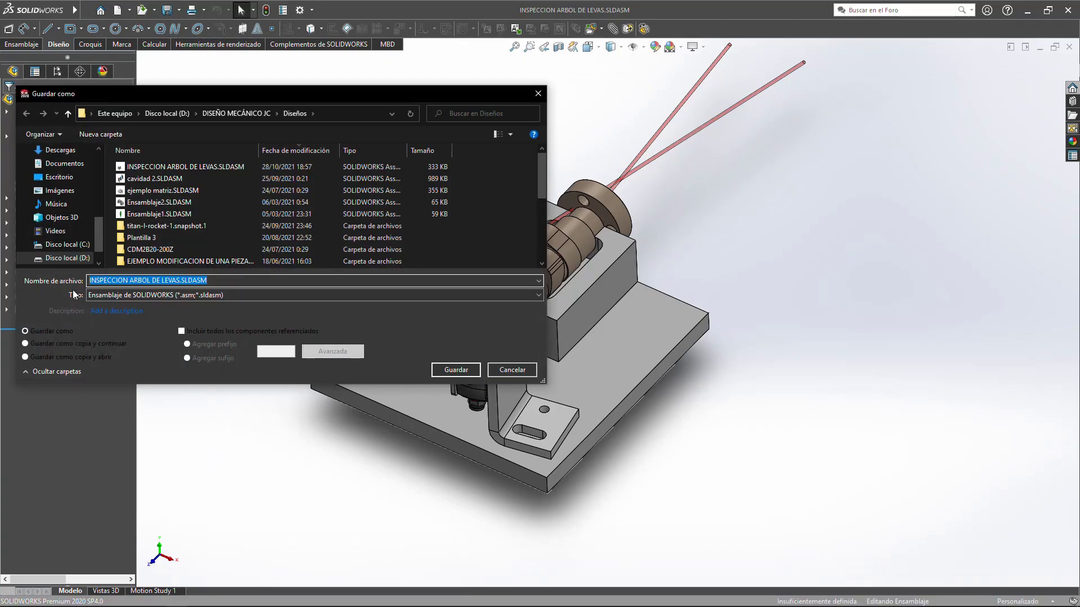
left_click(87, 295)
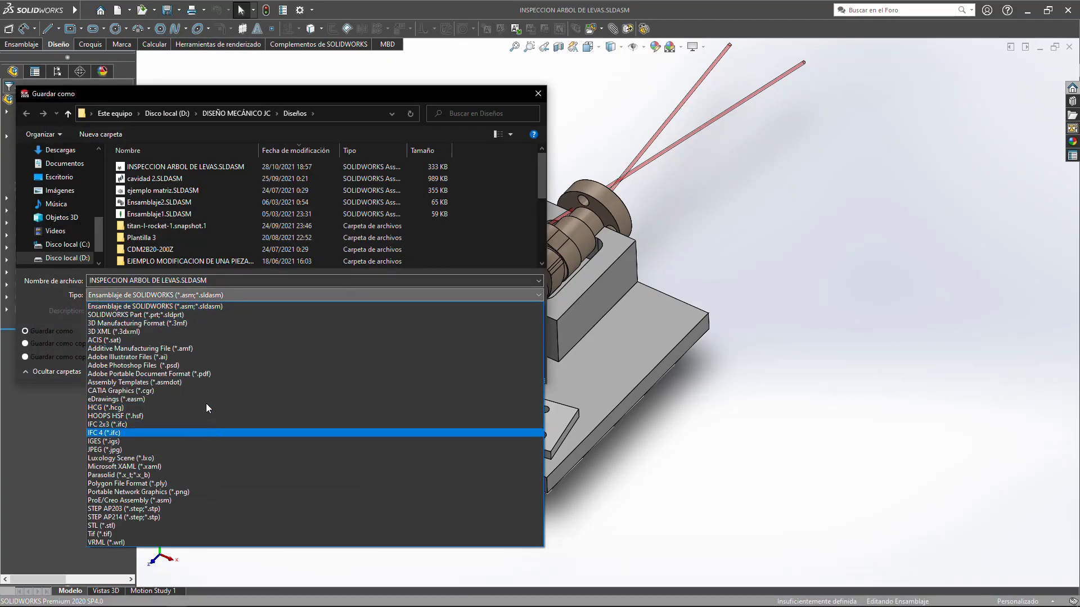
left_click(203, 373)
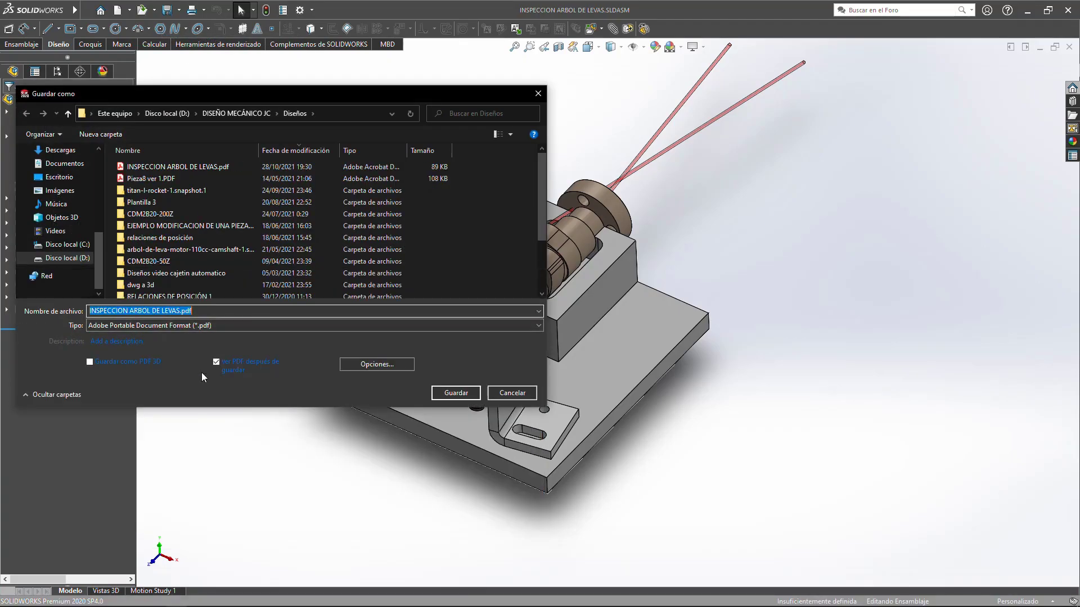
left_click(89, 364)
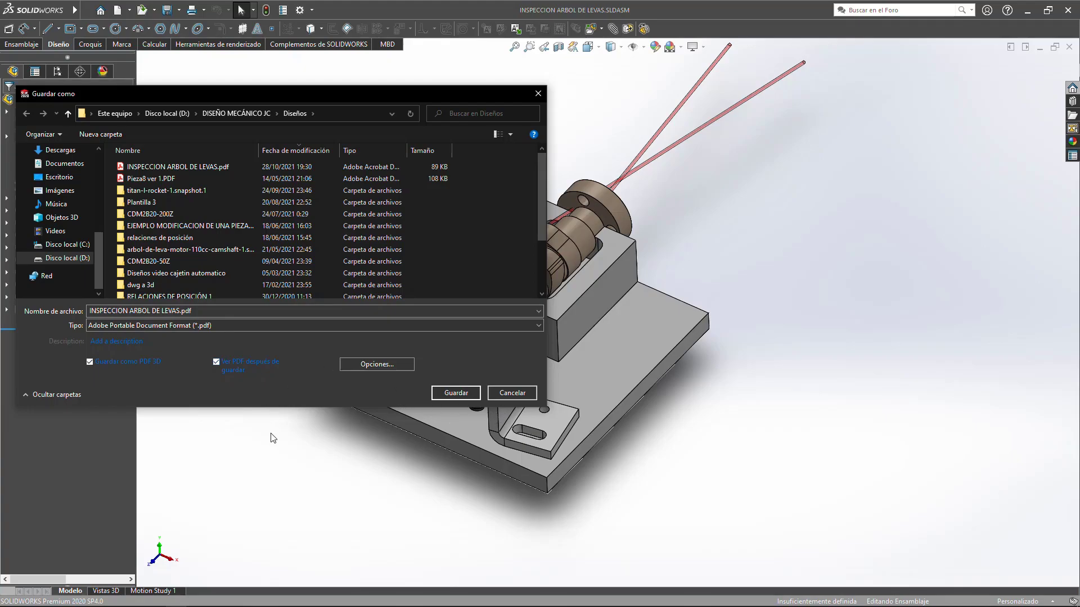
left_click(460, 392)
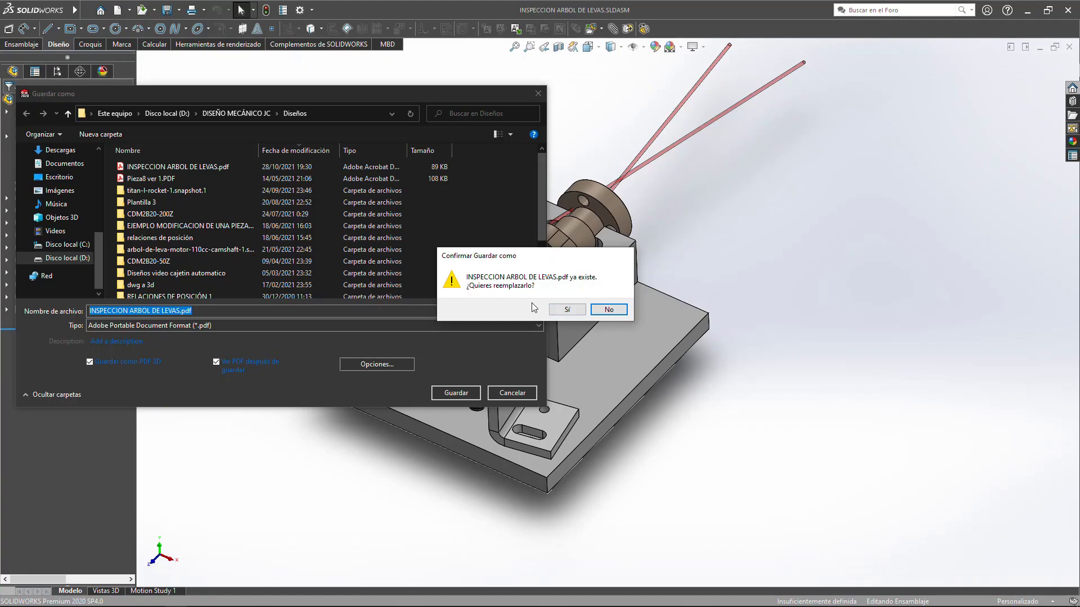
Overwrite the existing INSPECCION ARBOL DE LEVAS.pdf and trust it in Acrobat to enable 3D content
left_click(581, 313)
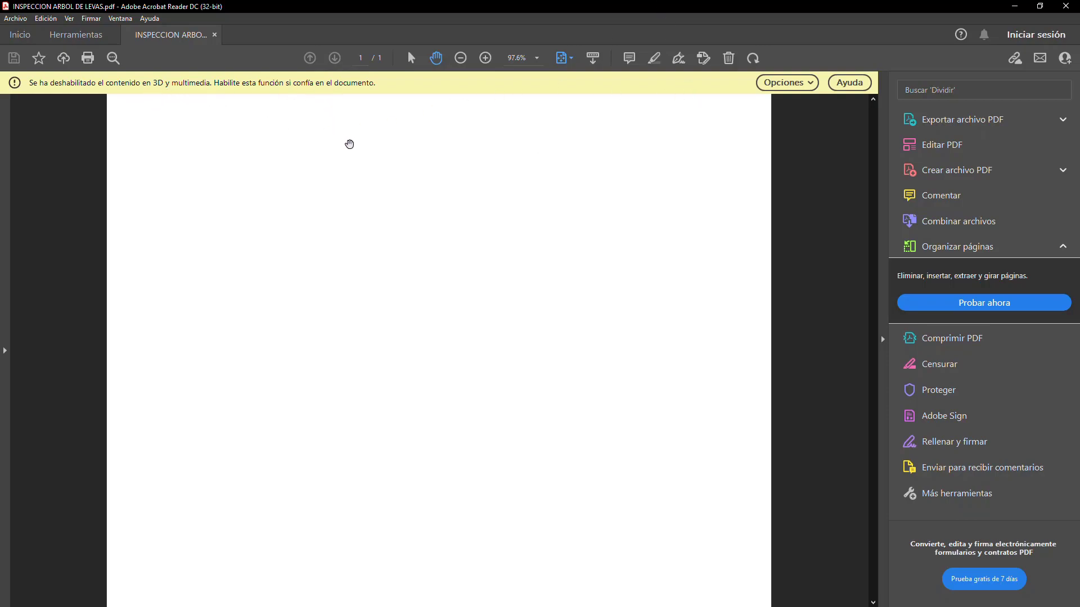
left_click(797, 84)
left_click(803, 103)
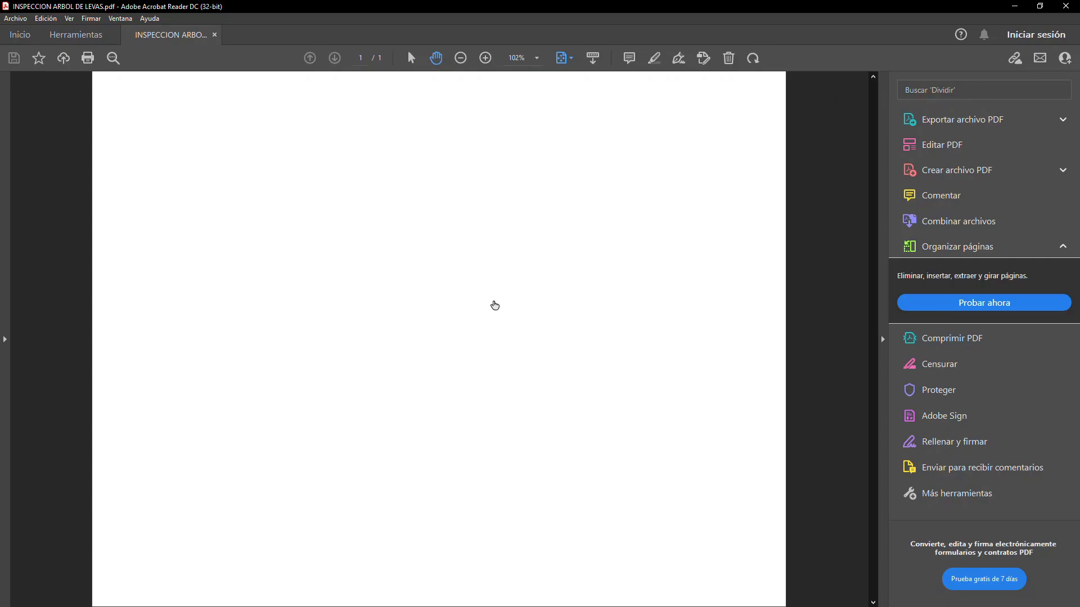
Activate the 3D camshaft fixture, zoom, and orbit it to inspect the base and underside
left_click(494, 306)
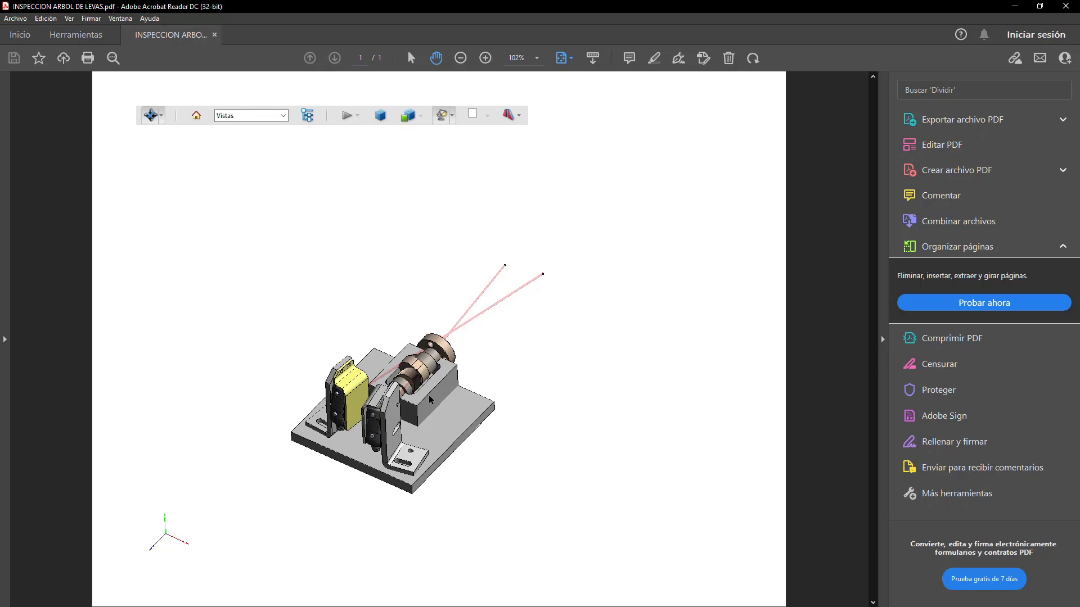
scroll(495, 416, "down", 2)
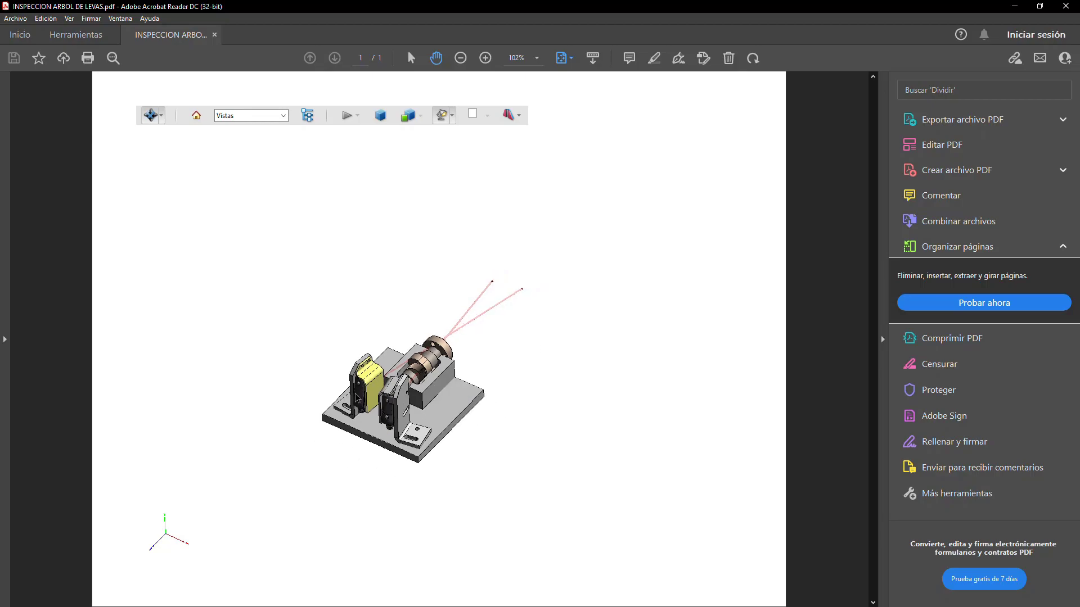
scroll(446, 429, "up", 3)
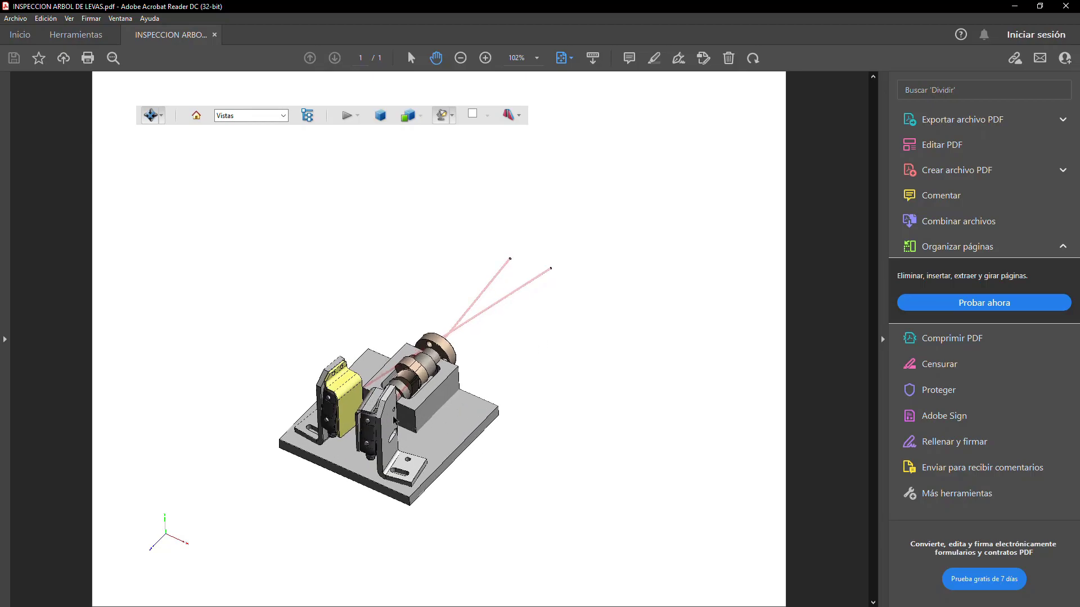
mouse_move(464, 420)
left_mouse_down()
mouse_move(424, 407)
mouse_move(524, 315)
mouse_move(607, 205)
mouse_move(390, 399)
mouse_move(435, 435)
left_mouse_up()
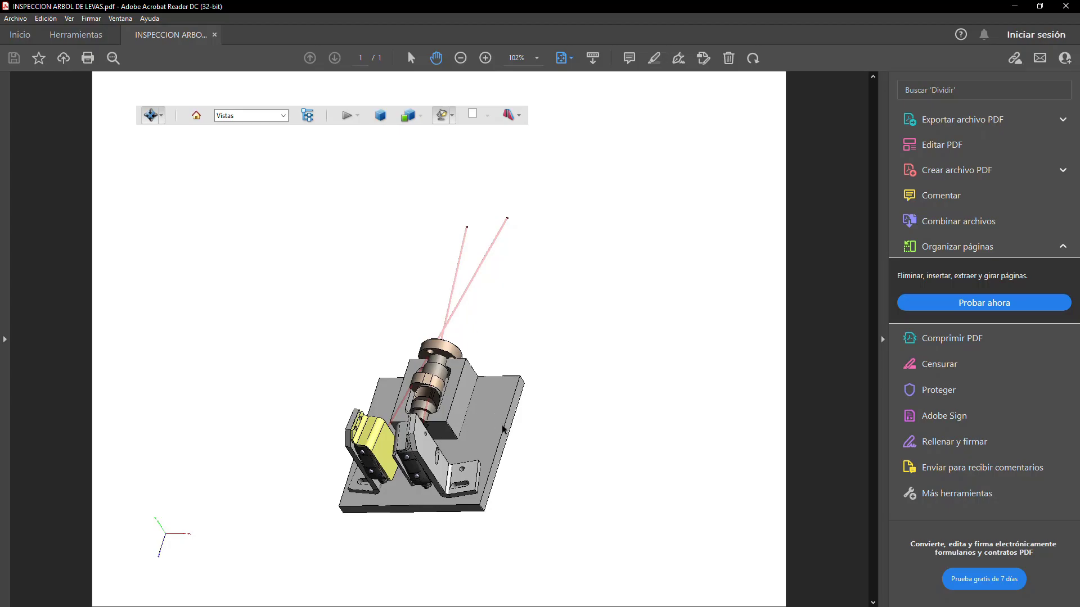
mouse_move(502, 430)
left_mouse_down()
mouse_move(449, 427)
mouse_move(564, 323)
mouse_move(481, 354)
mouse_move(491, 348)
left_mouse_up()
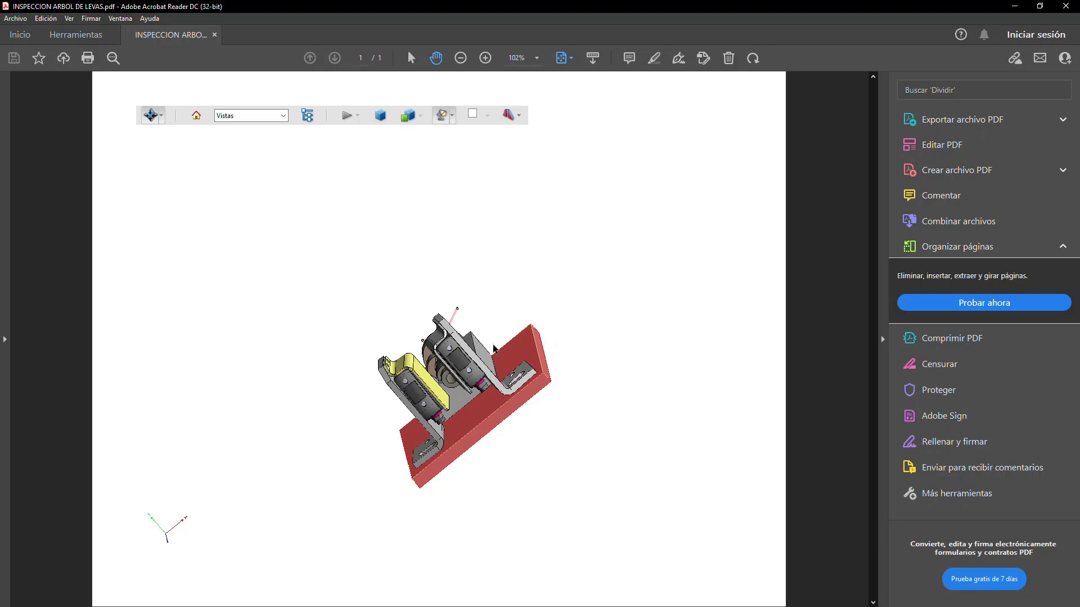
left_click(612, 307)
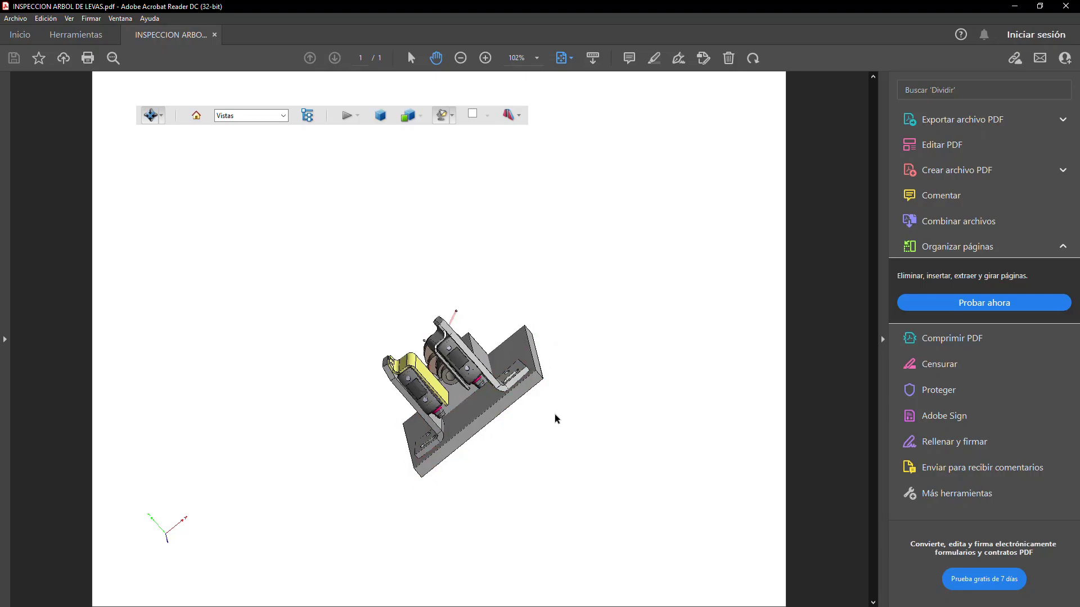
mouse_move(555, 415)
left_mouse_down()
mouse_move(495, 565)
mouse_move(464, 376)
left_mouse_up()
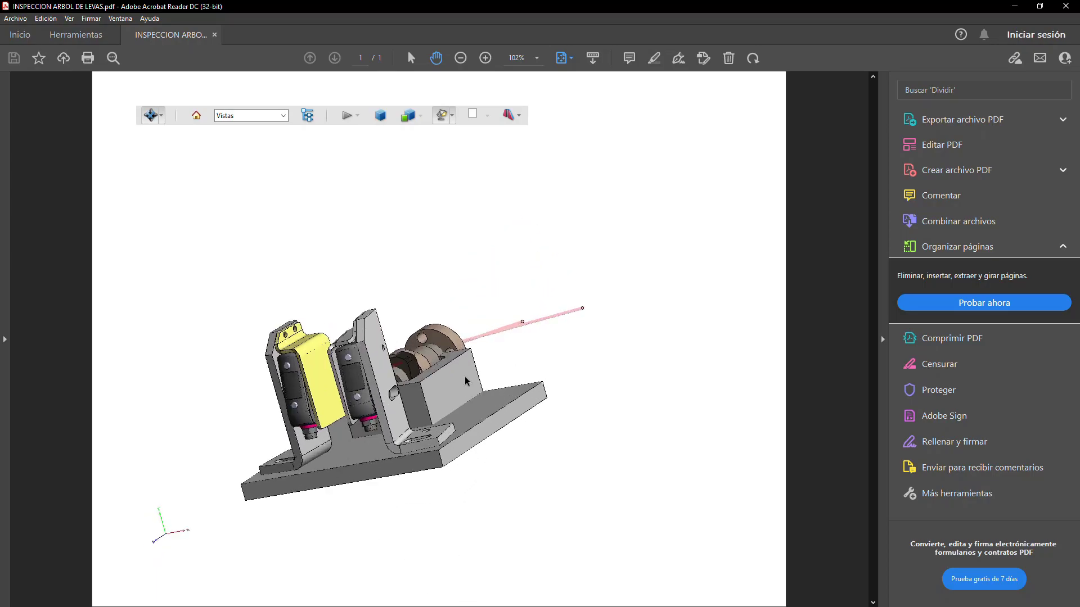